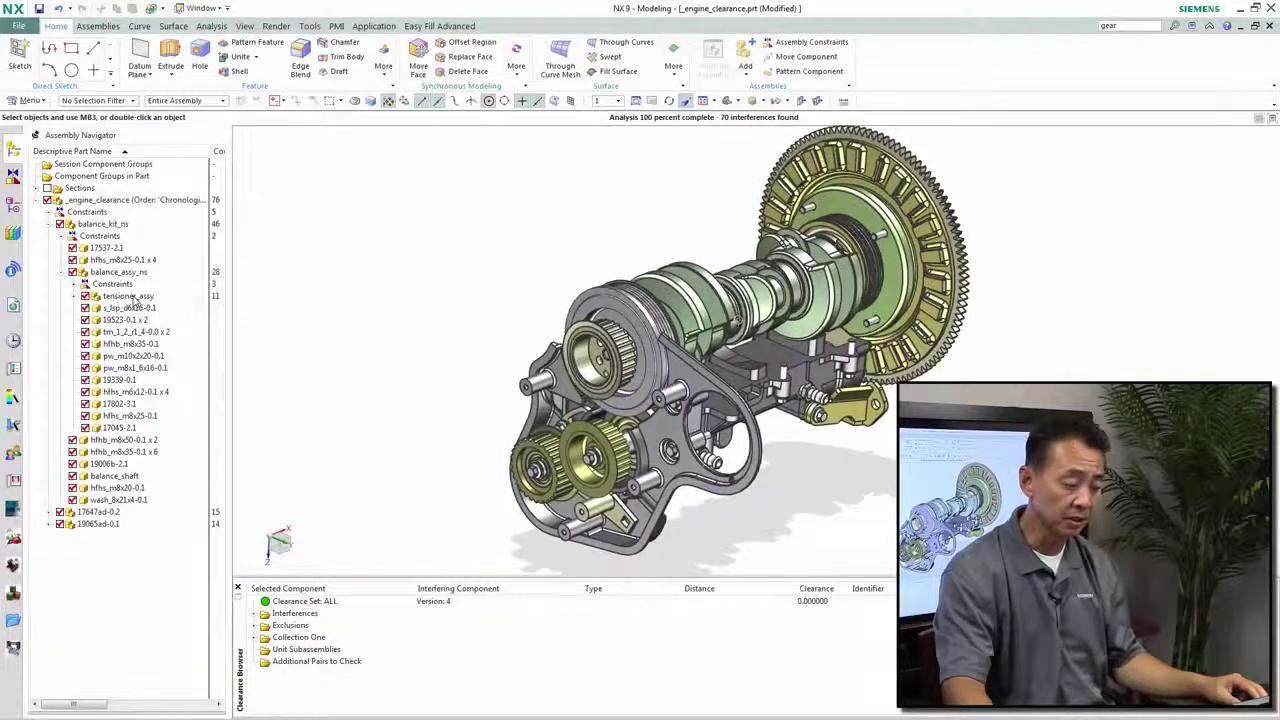
Make tensioner_assy the work part, then zoom out and restore the whole engine assembly as work part.
double_click(128, 296)
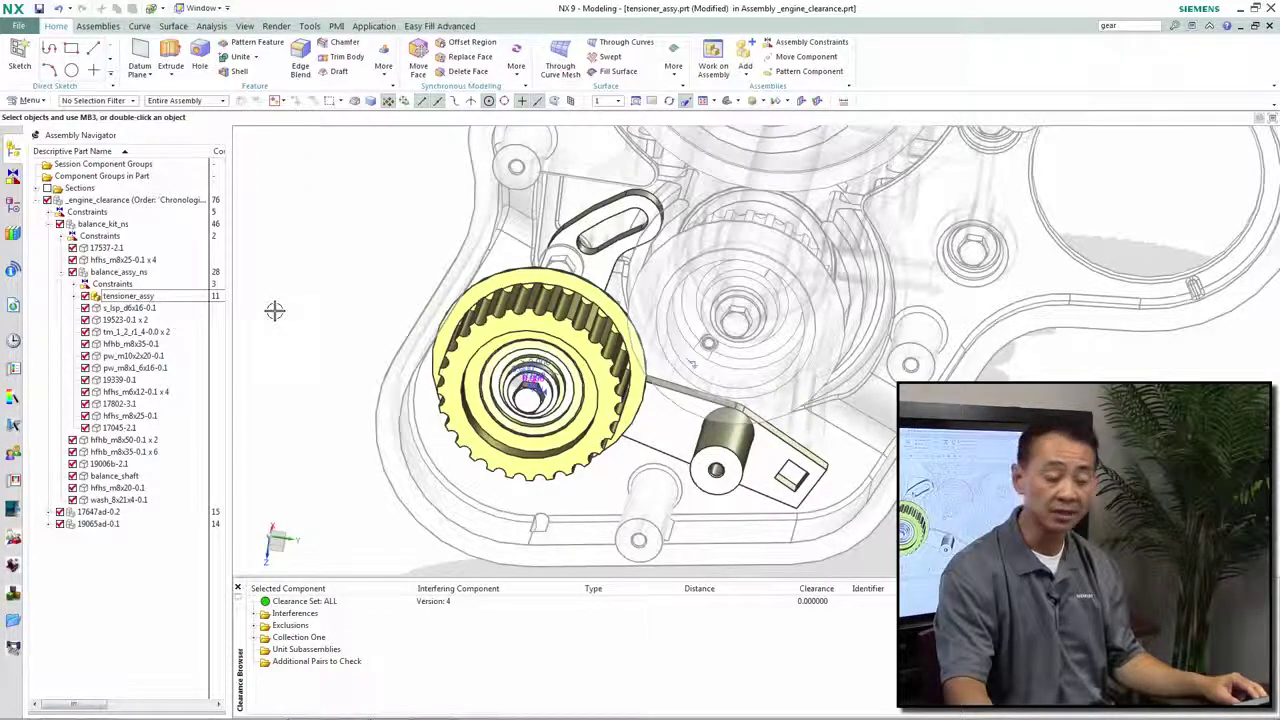
key(Home)
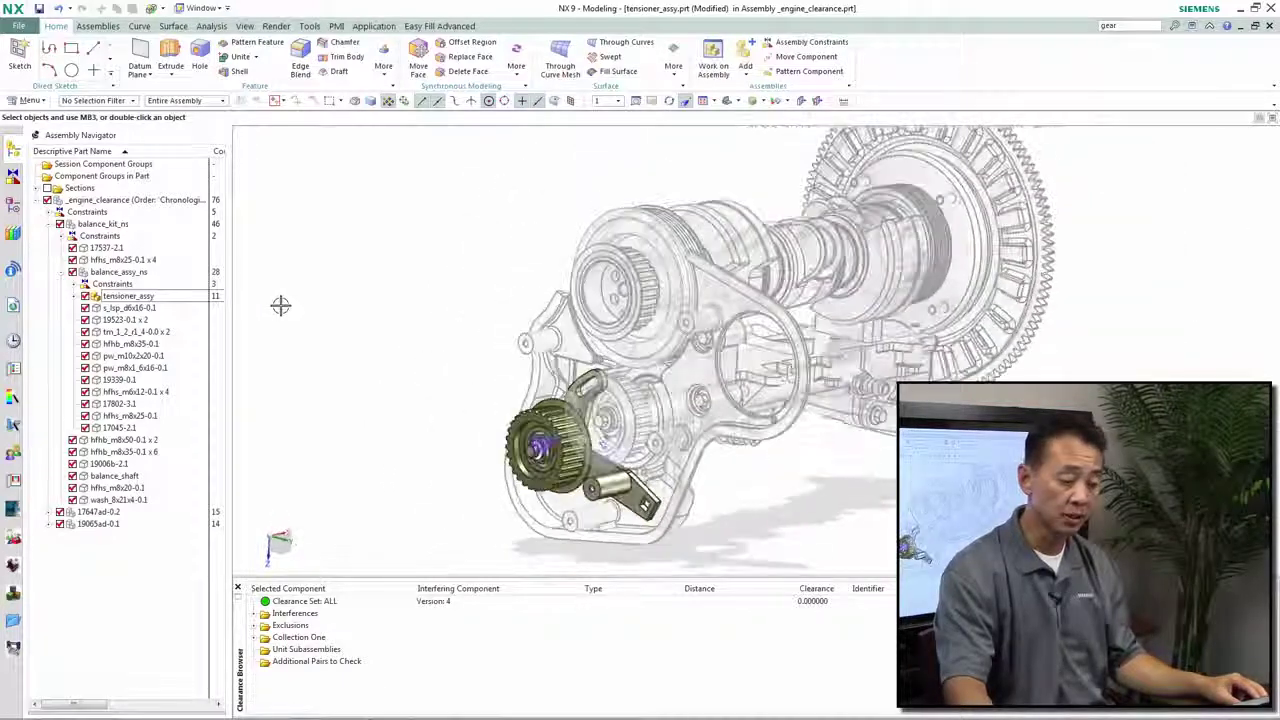
double_click(281, 305)
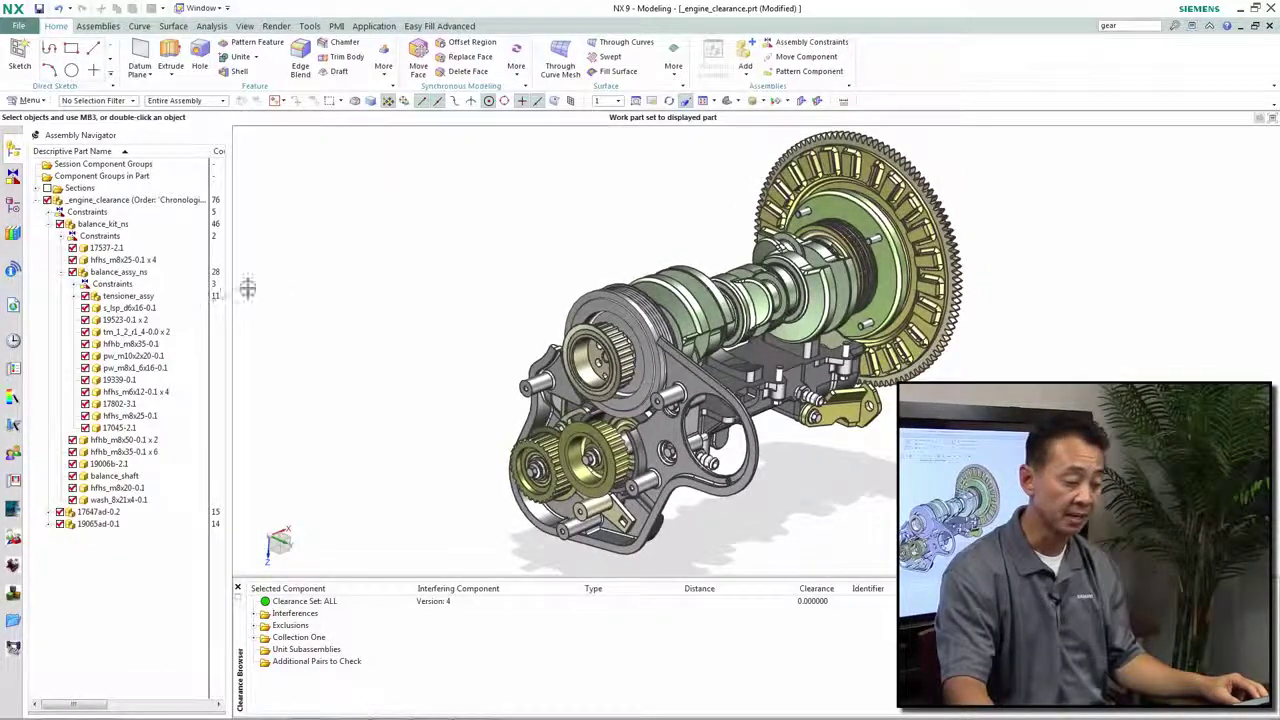
Create clearance set SET1 checking tensioner_assy against All But Selected, and run it.
right_click(333, 270)
click(340, 272)
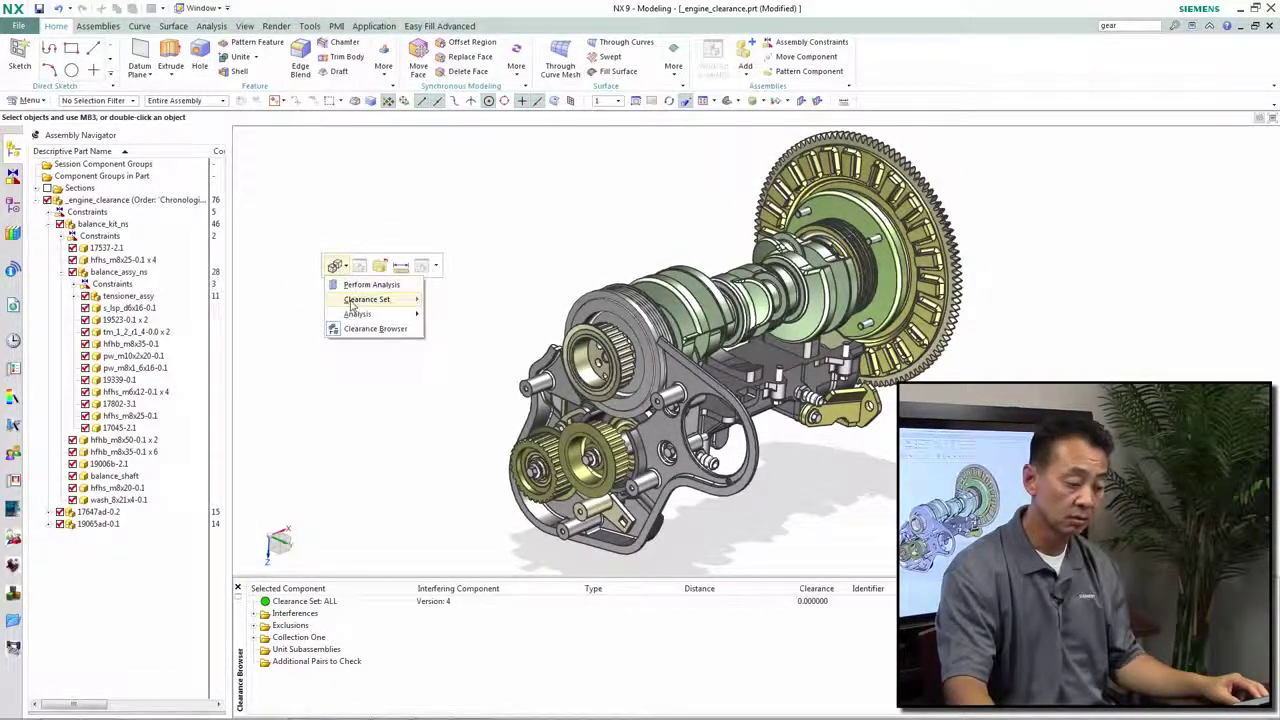
mouse_move(367, 299)
click(440, 318)
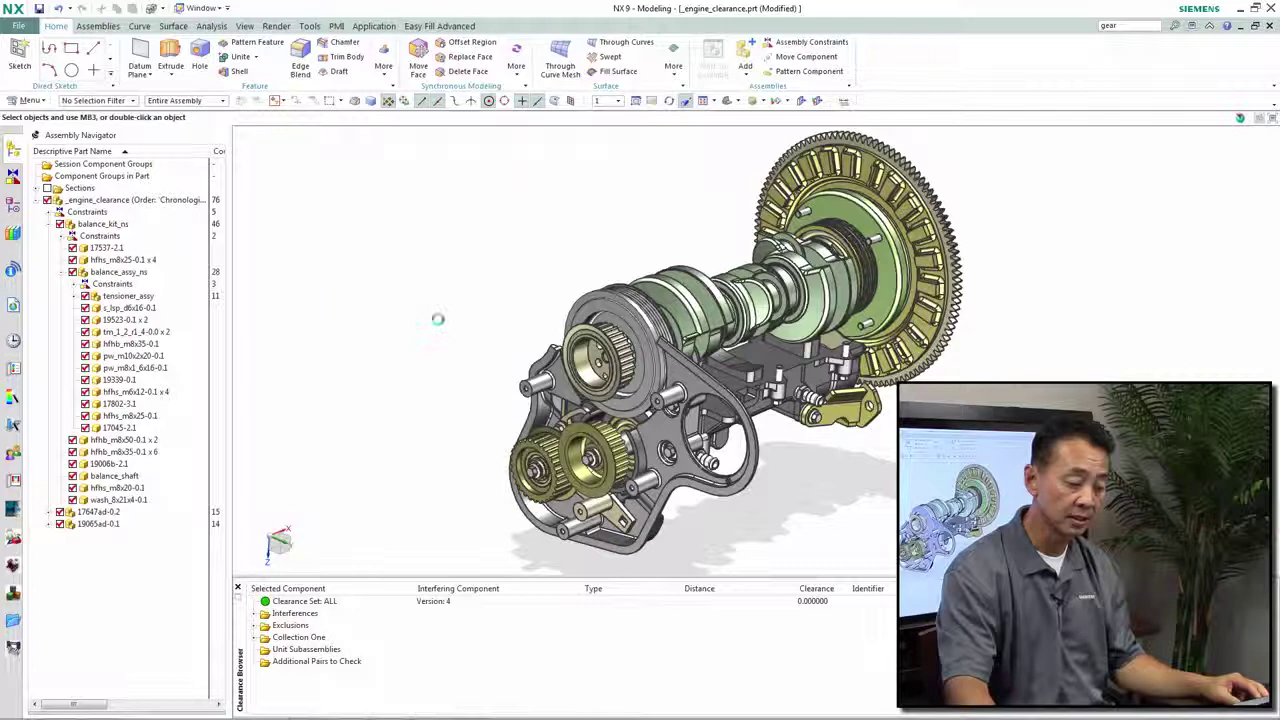
click(126, 298)
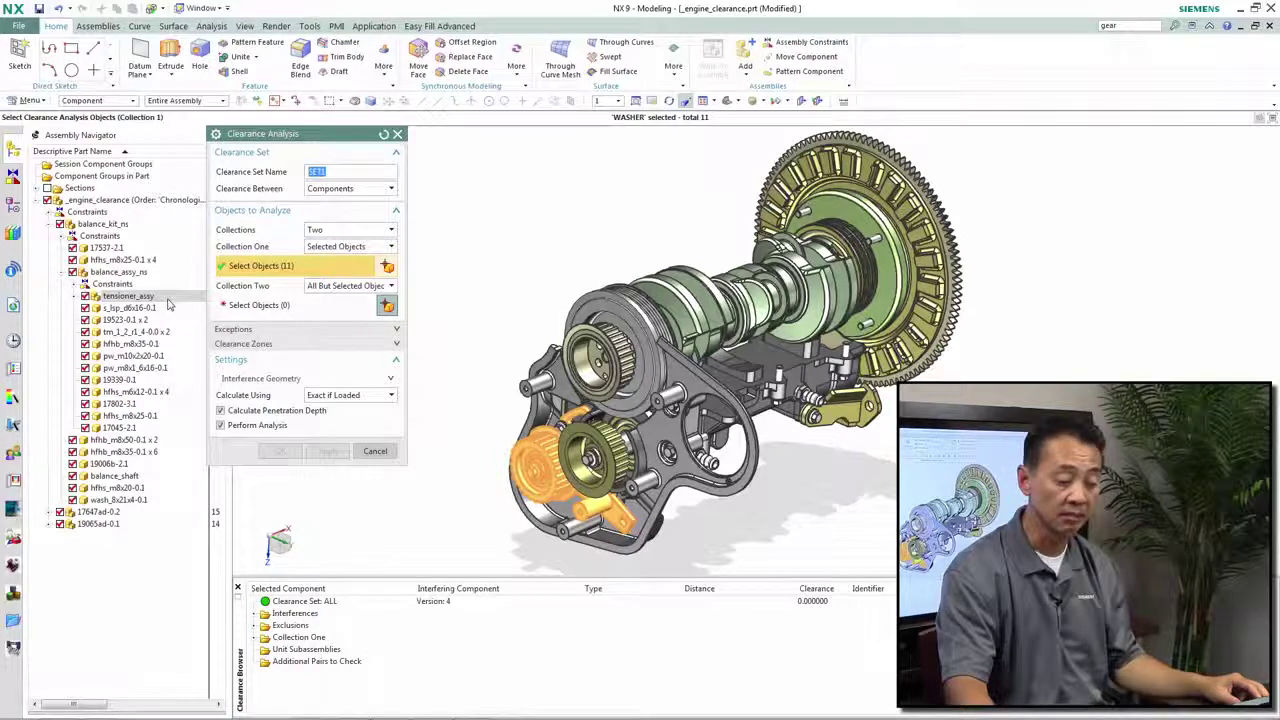
click(240, 306)
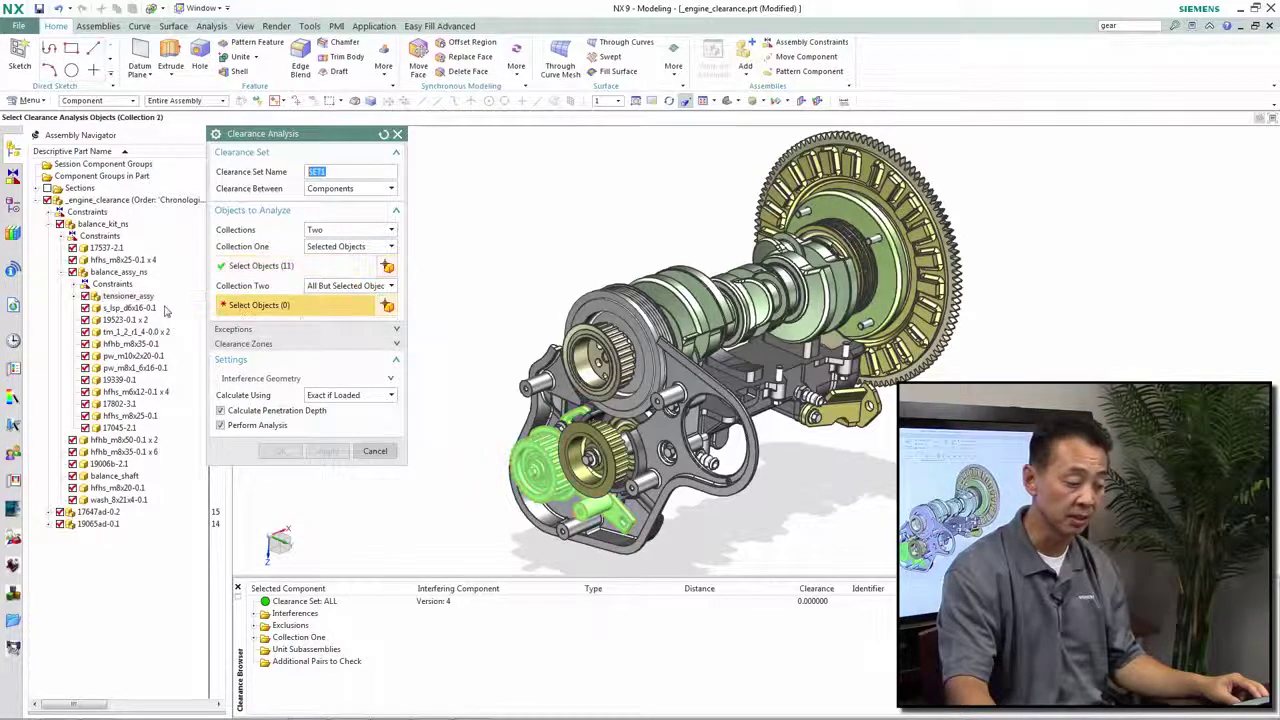
click(128, 297)
click(170, 310)
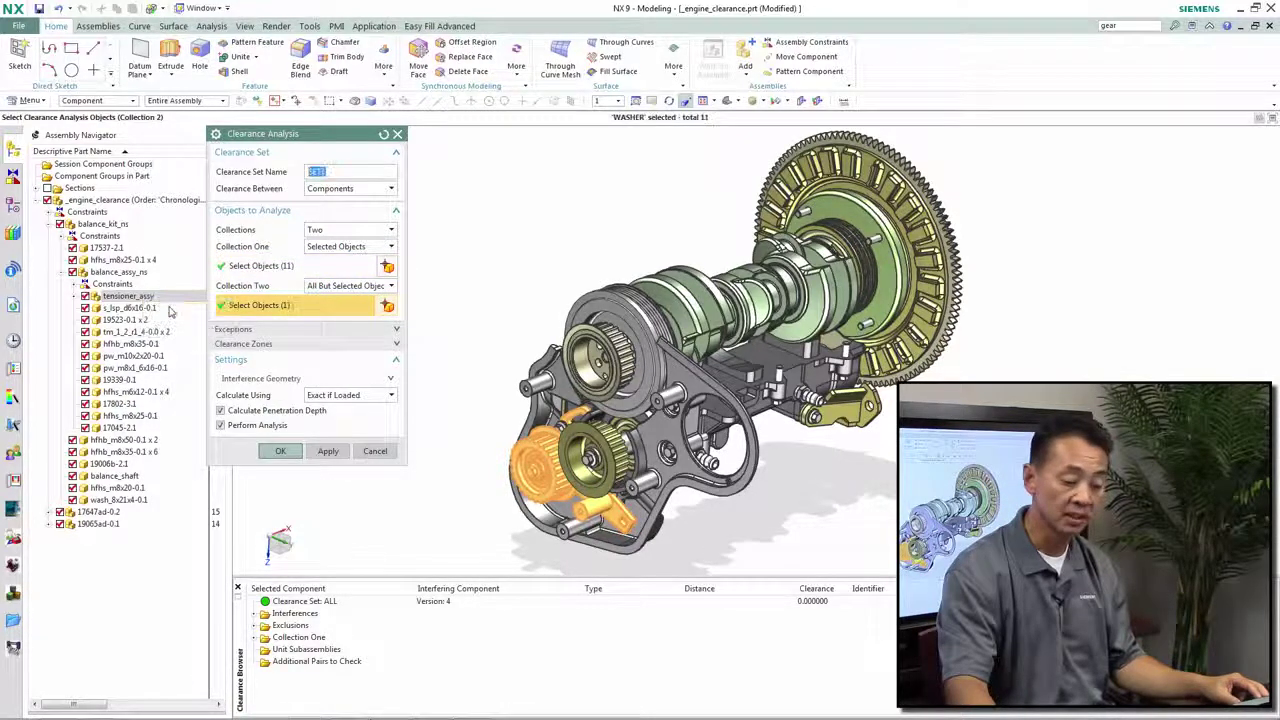
click(272, 451)
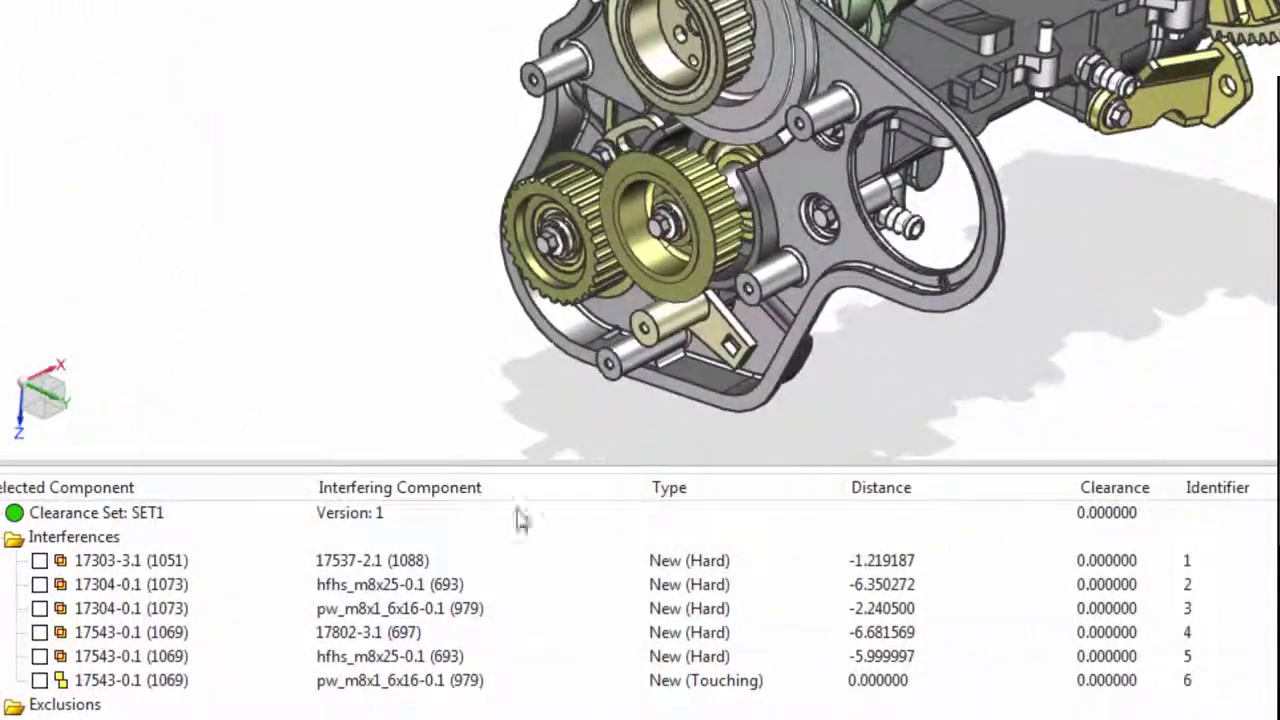
Sort interferences by distance and isolate the 17304-0.1 / pw_m8x1_6x16-0.1 washer pair (2.24).
click(940, 490)
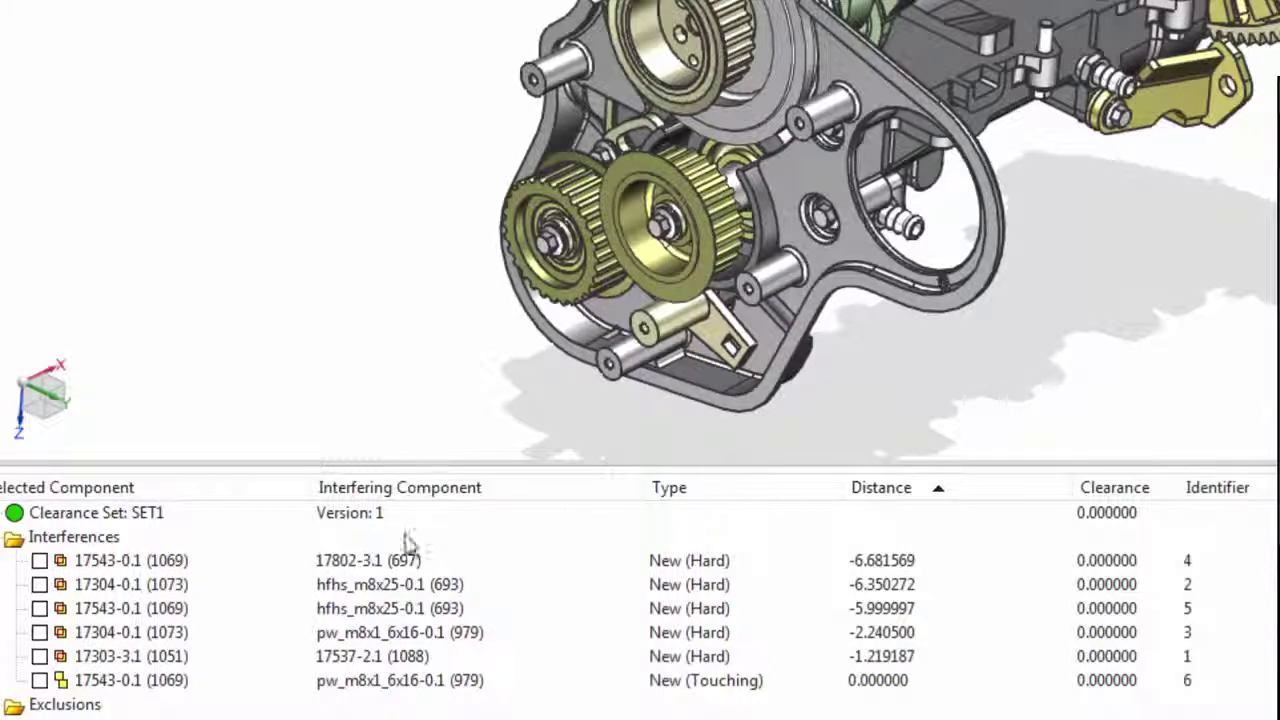
click(38, 652)
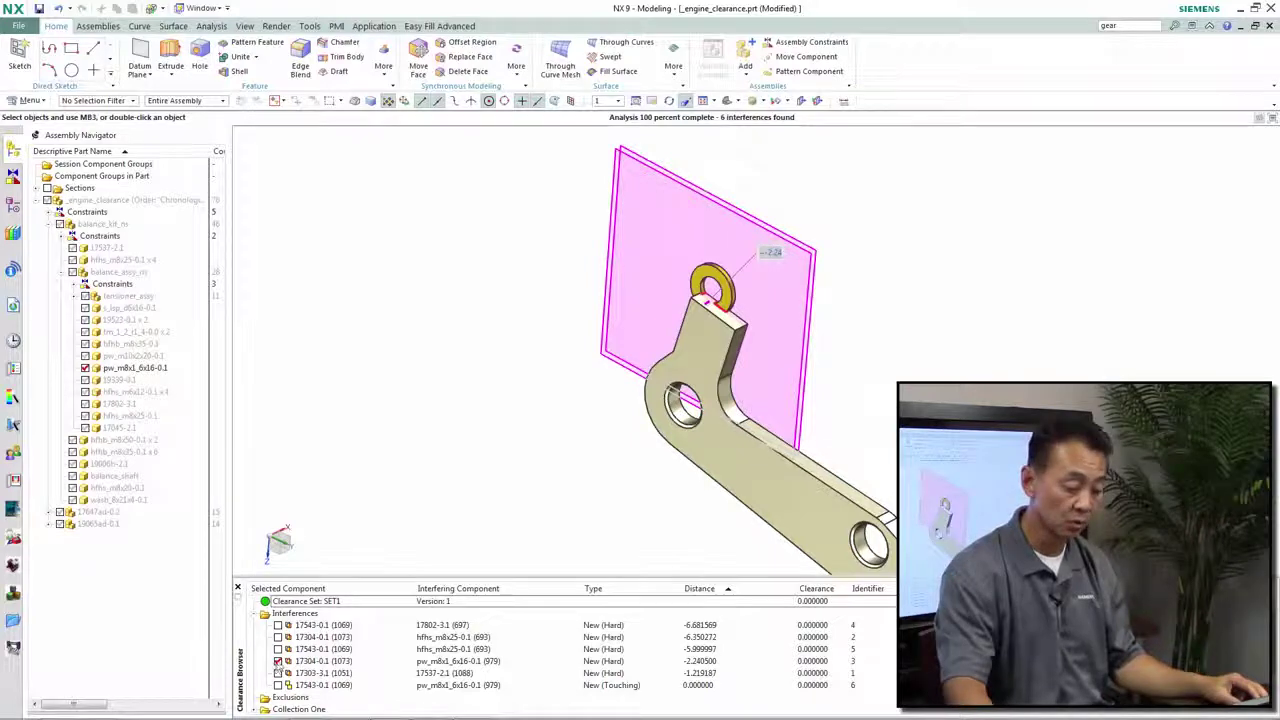
Swap the isolated pair to 17543-0.1 / 17802-3.1, the 6.68 interference.
click(278, 661)
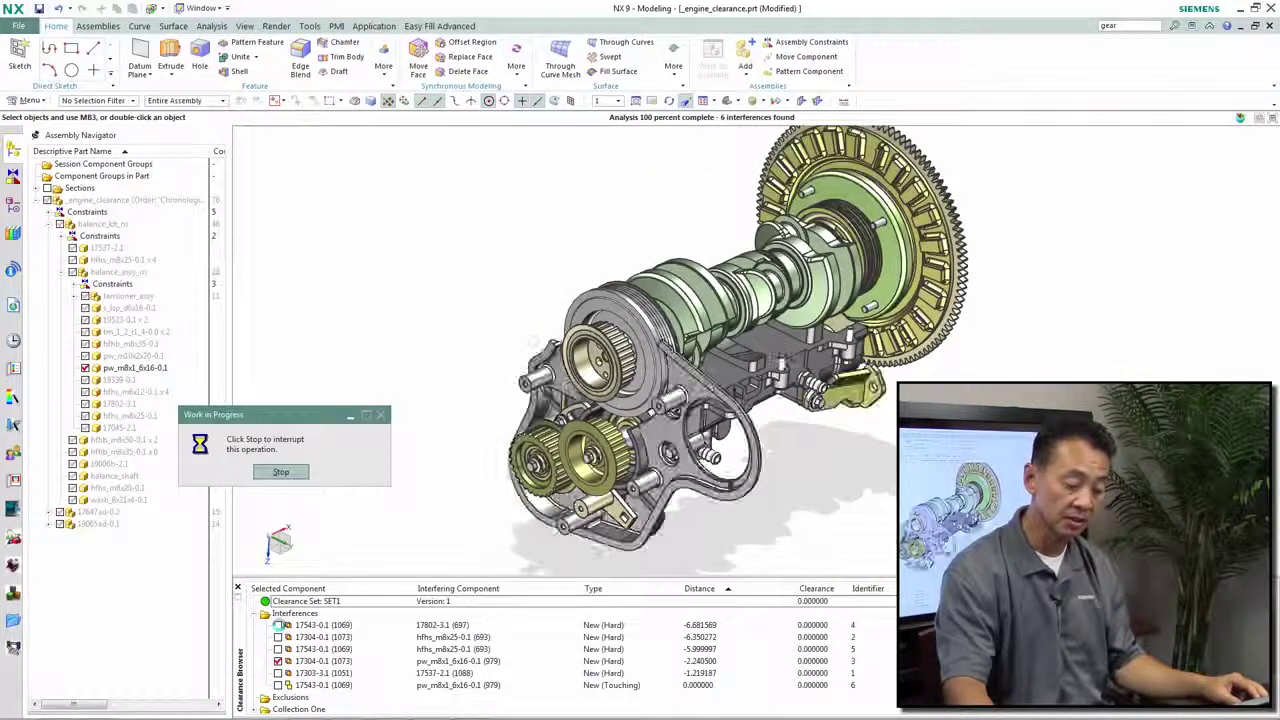
click(278, 625)
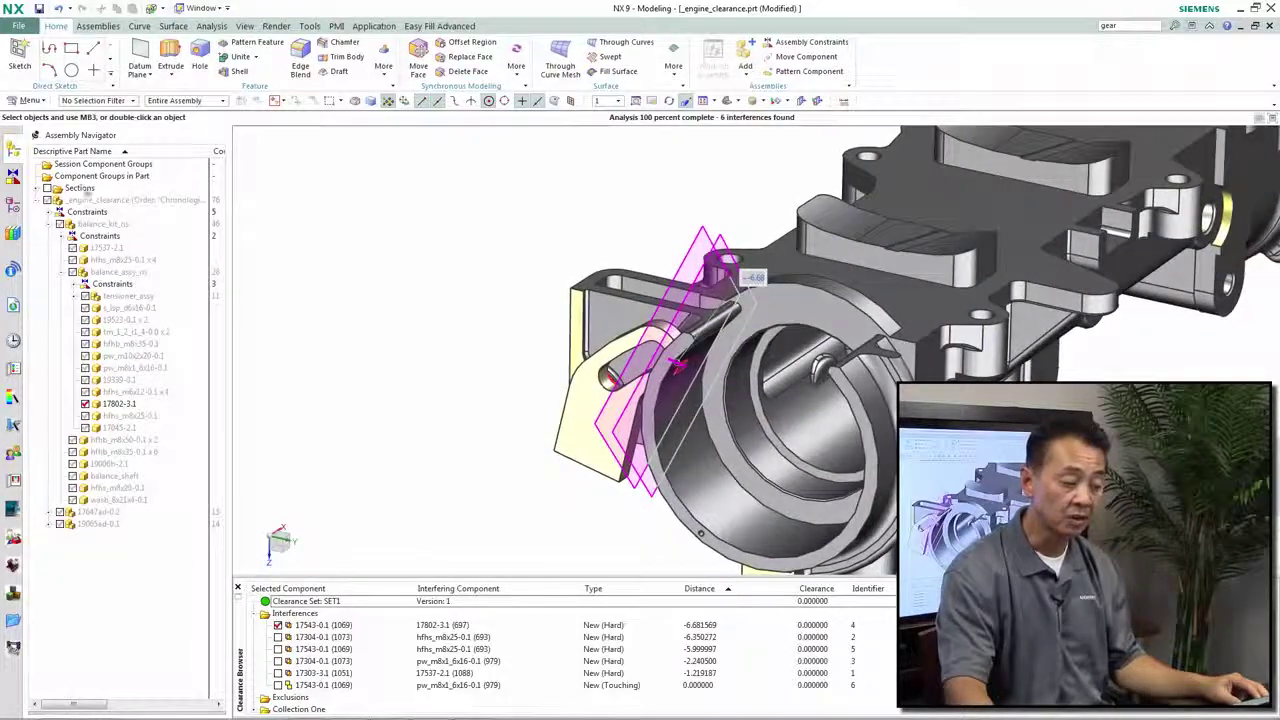
Edit Section 1, moving its cutting plane to offset −45 through the 17543-0.1 / 17802-3.1 overlap.
click(36, 188)
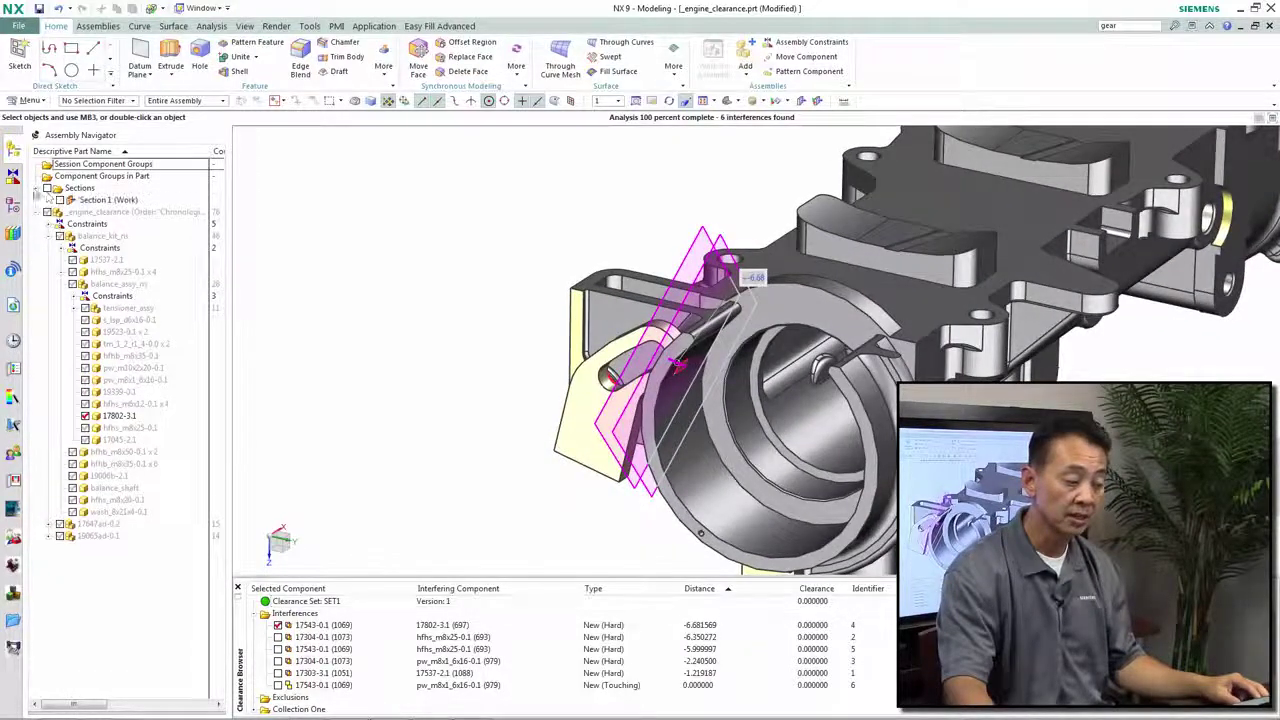
click(100, 200)
right_click(100, 200)
click(120, 218)
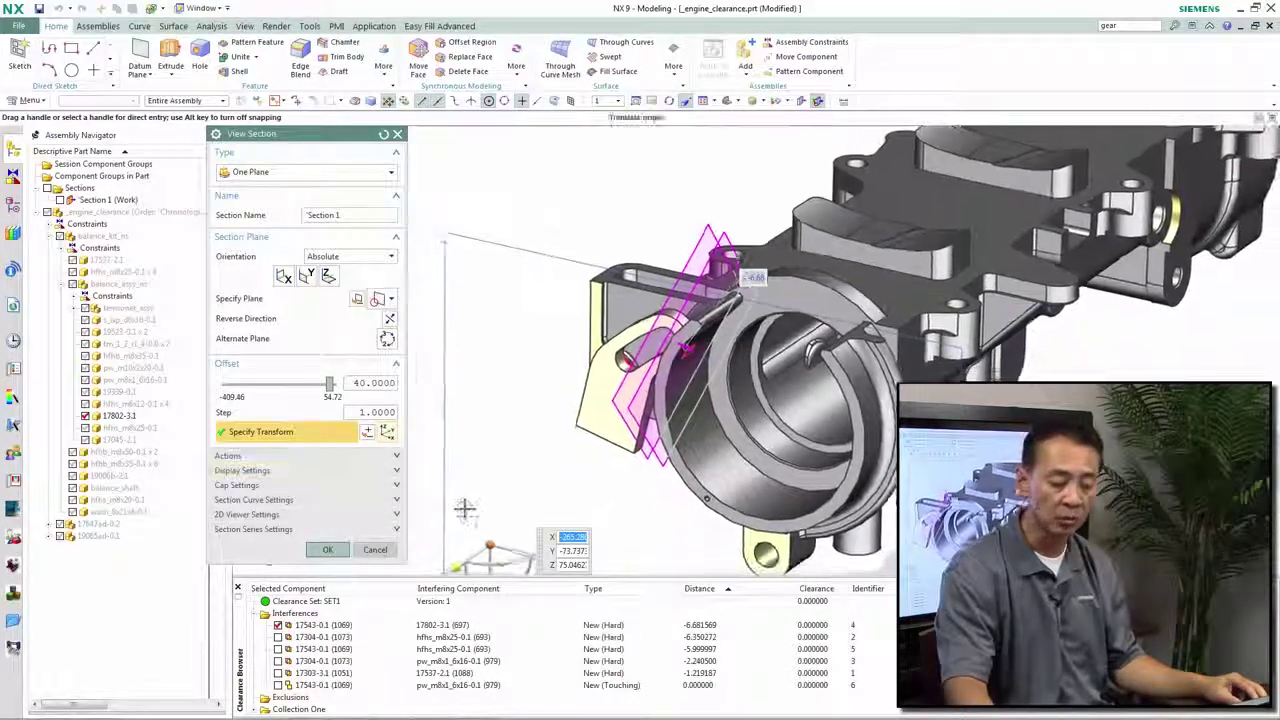
mouse_move(467, 514)
mouse_down()
mouse_move(507, 522)
mouse_move(590, 470)
mouse_up()
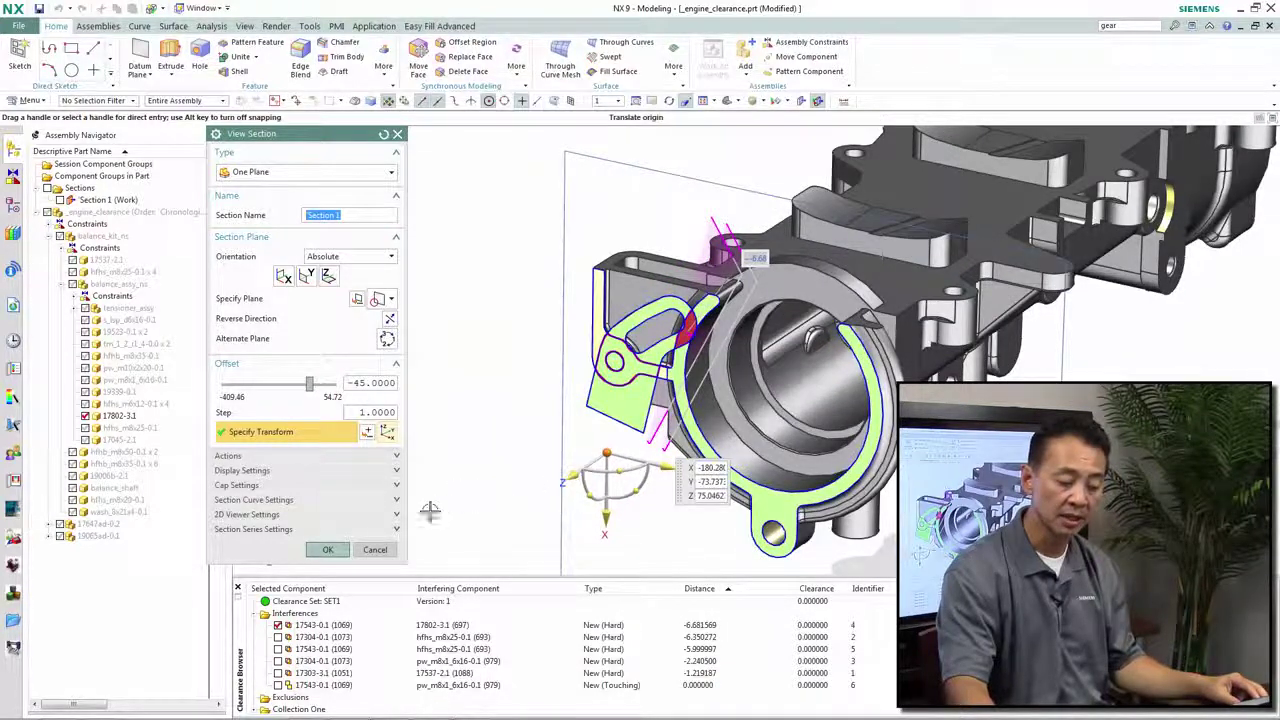
click(332, 550)
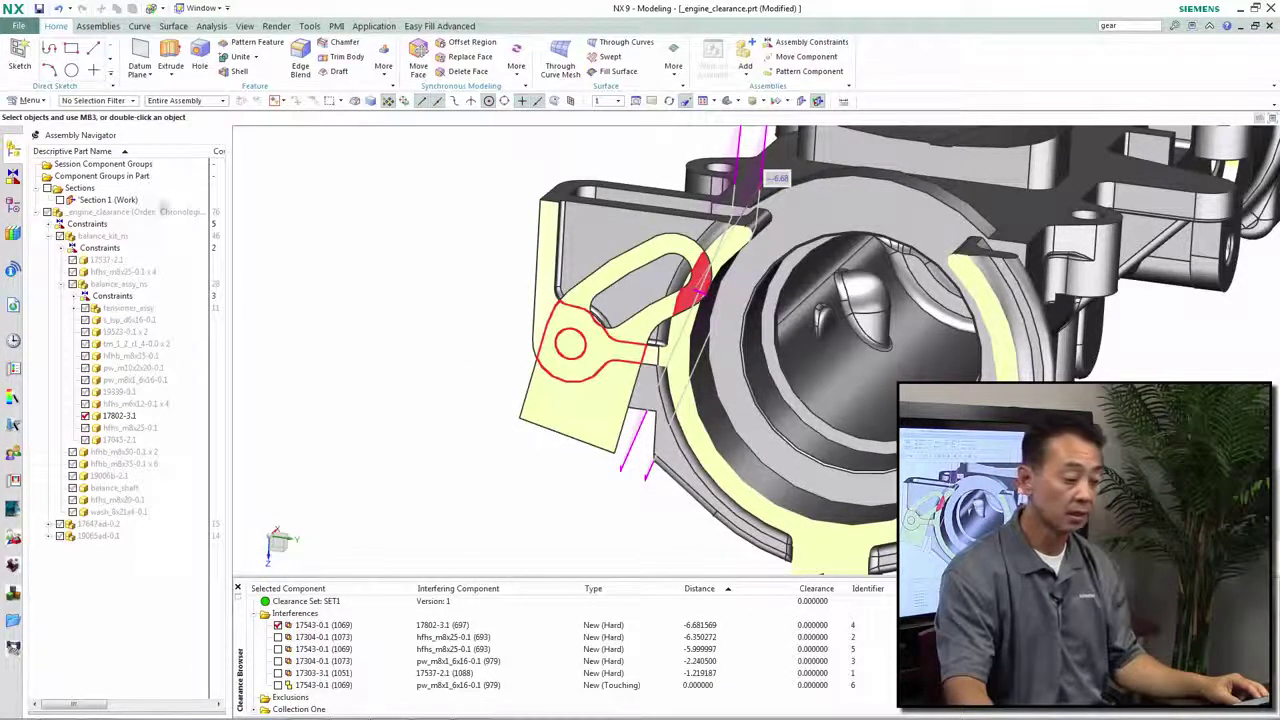
Deactivate the Section 1 cut and set tensioner_assy as the work part in the Assembly Navigator.
double_click(105, 200)
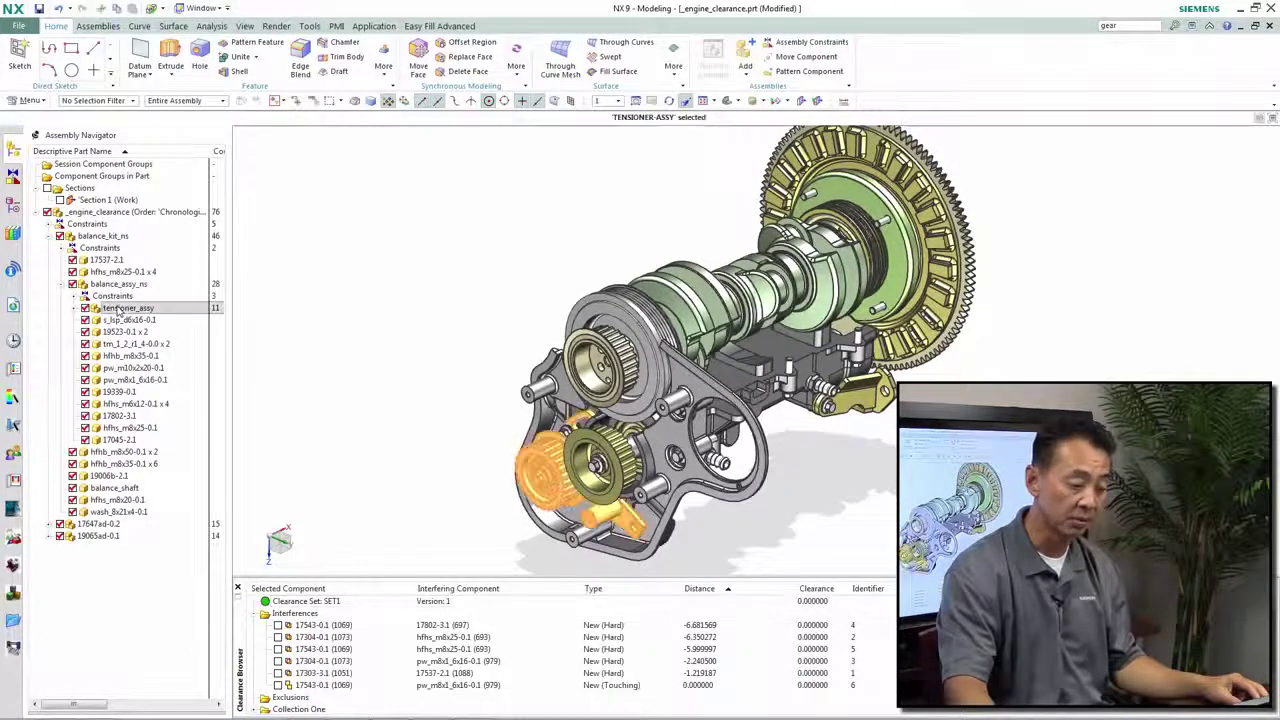
double_click(118, 309)
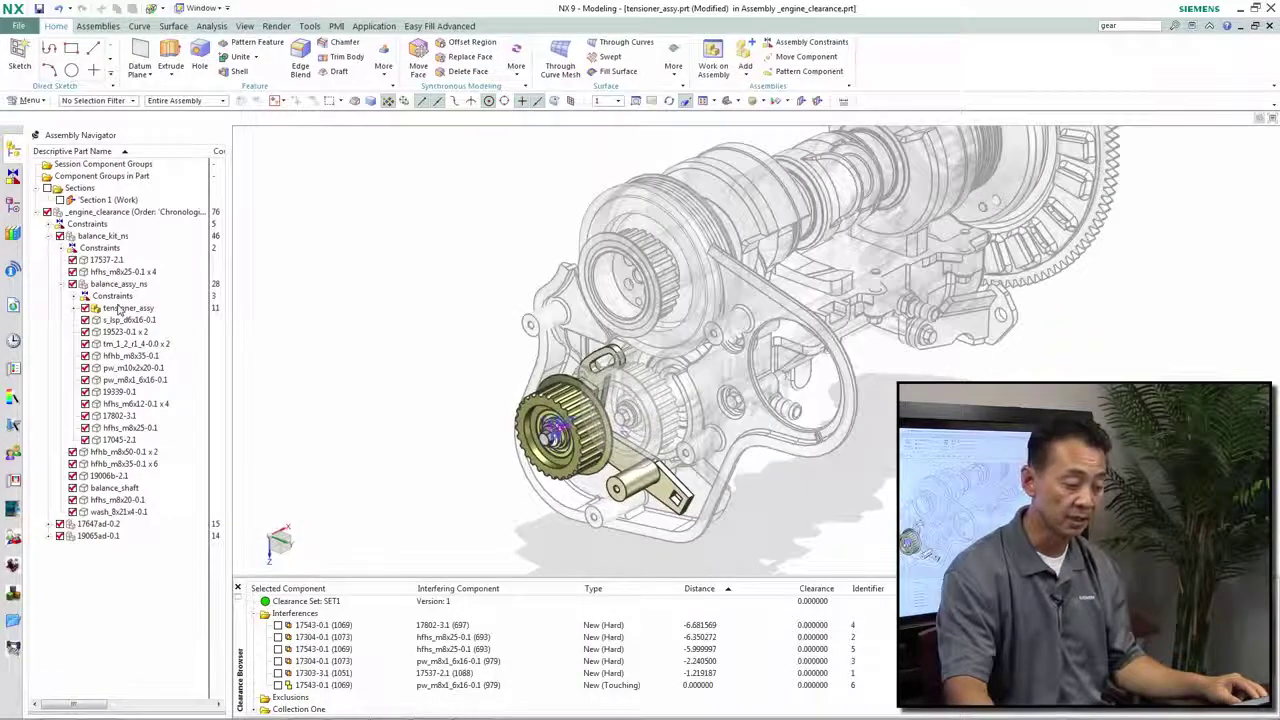
Move tensioner_assy by a 25° rotation, then make engine_clearance the work part again.
right_click(122, 309)
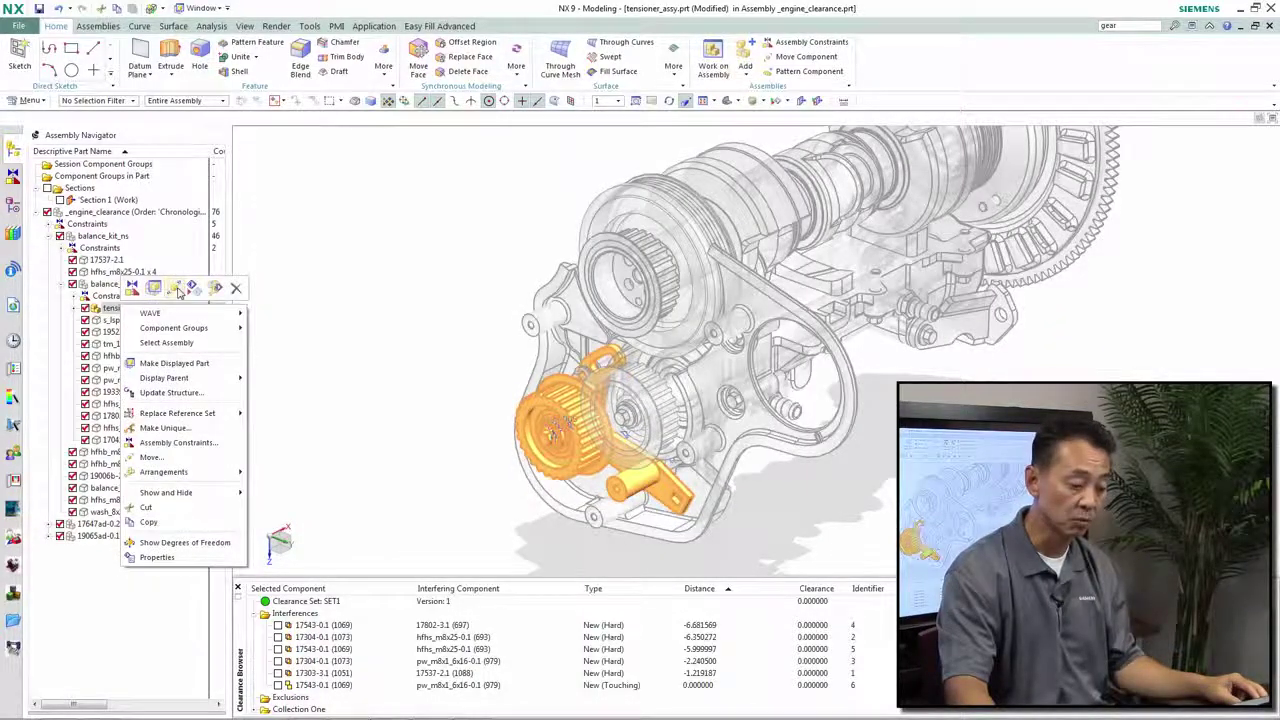
click(193, 290)
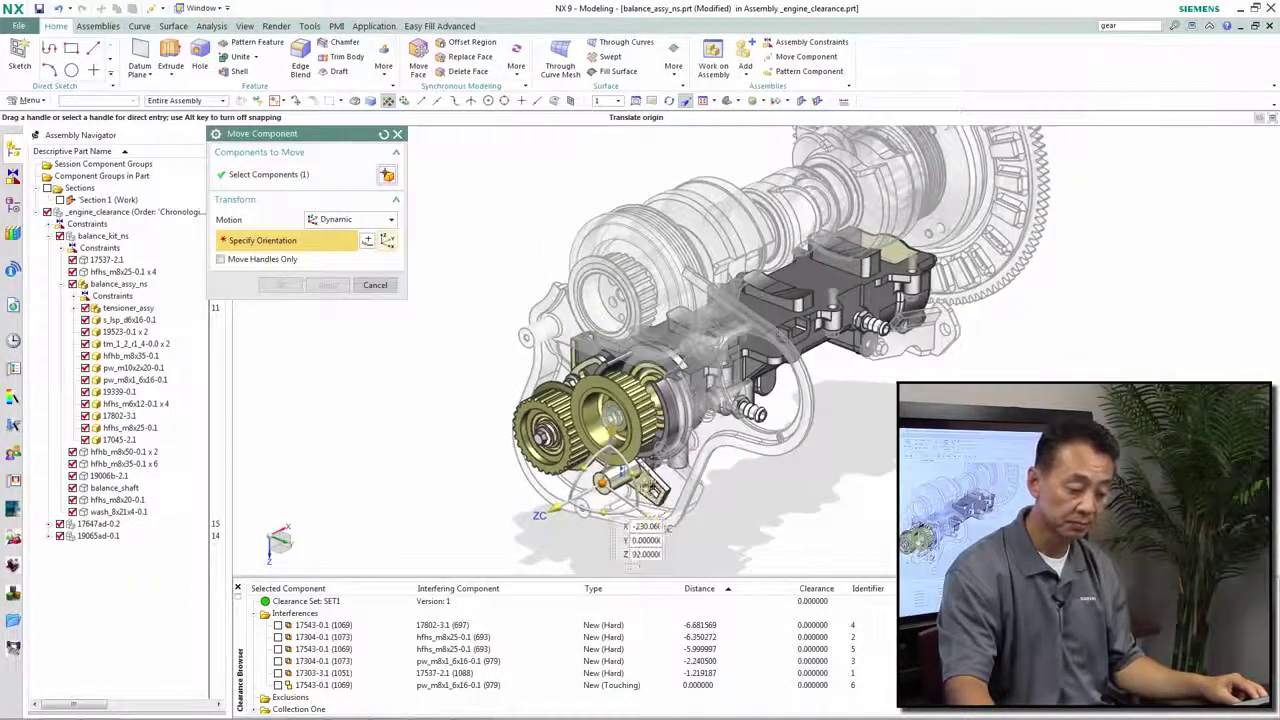
drag(637, 470, 627, 460)
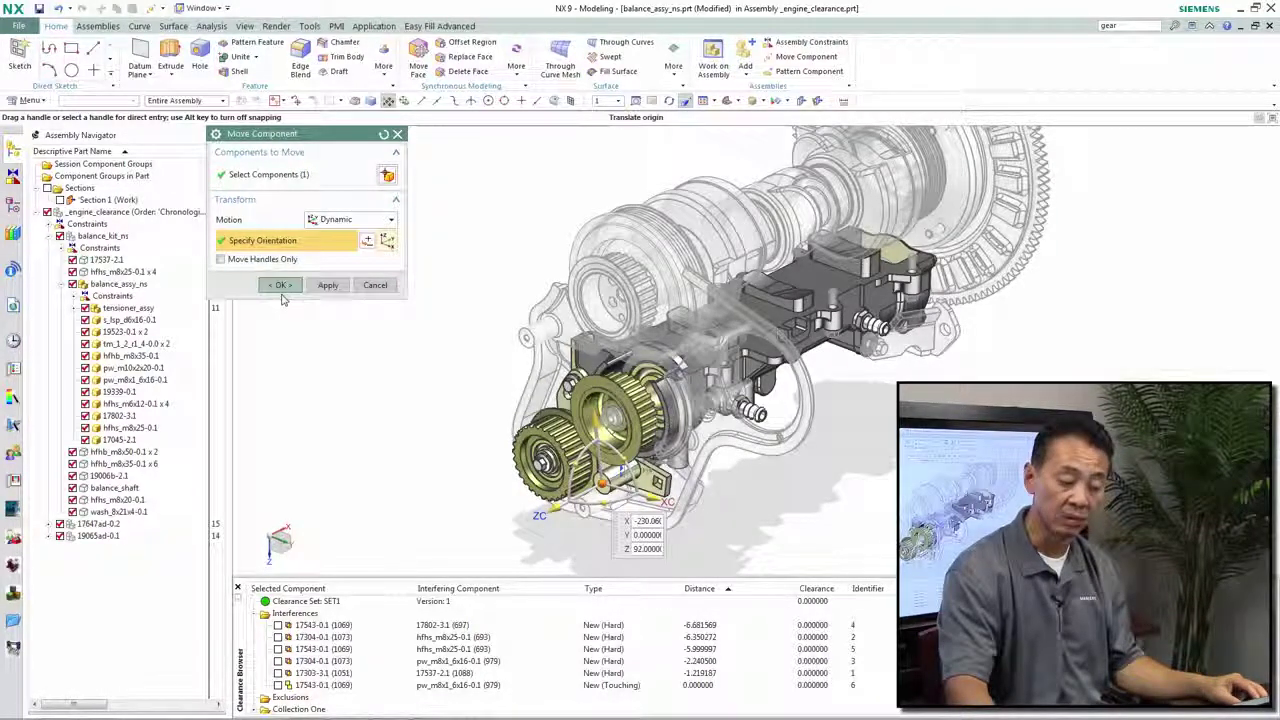
click(281, 287)
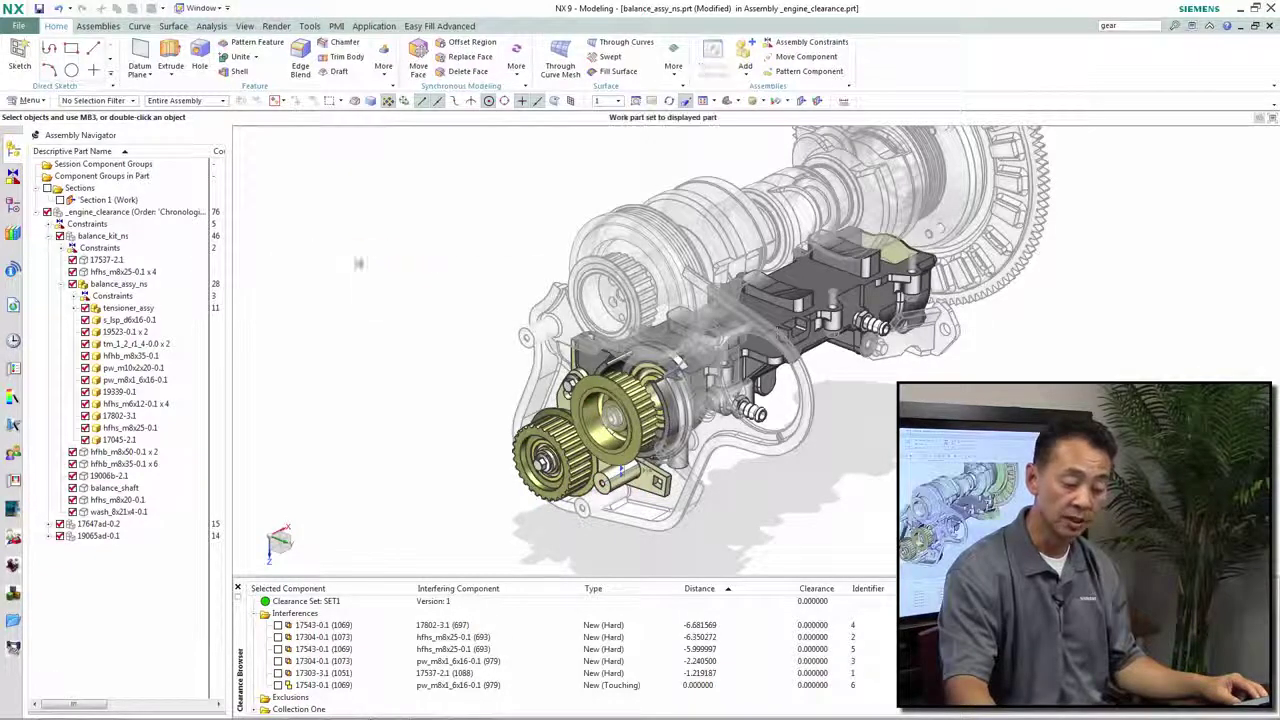
click(353, 258)
Rerun SET1 for two touching interferences and isolate the 17543-0.1 / pw_m8x1_6x16-0.1 pair.
middle_drag(353, 258, 888, 534)
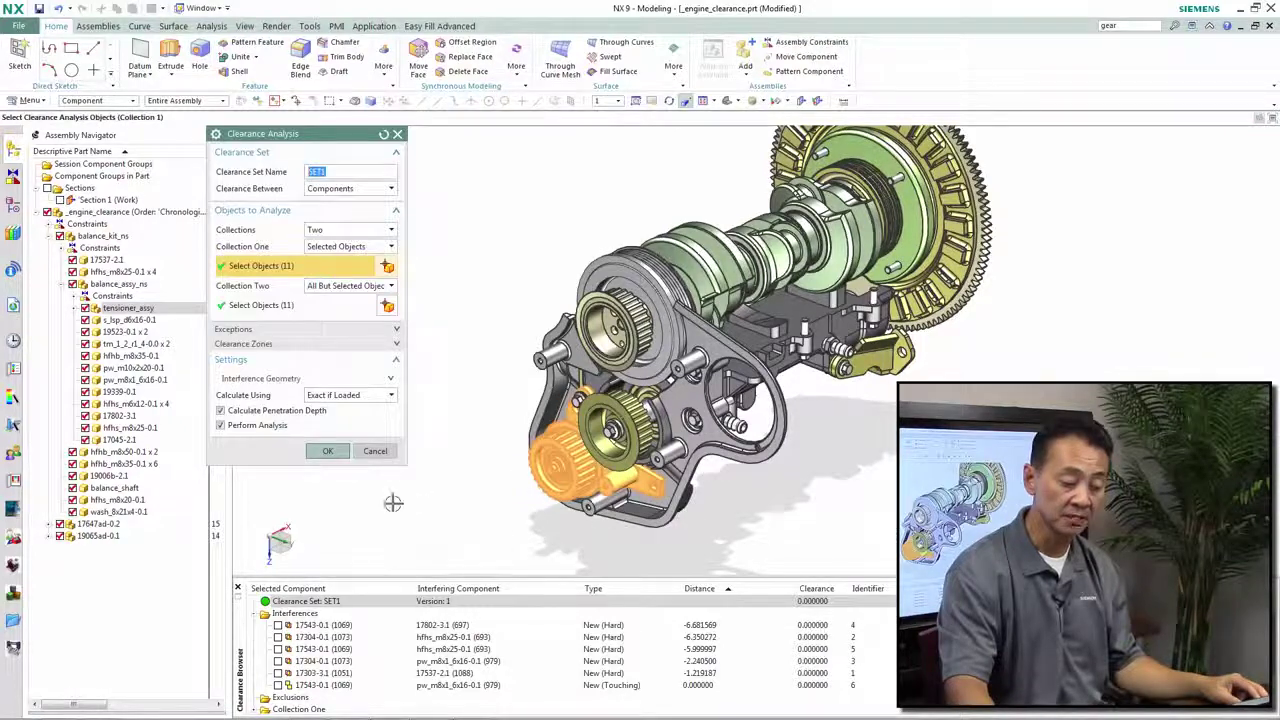
click(330, 451)
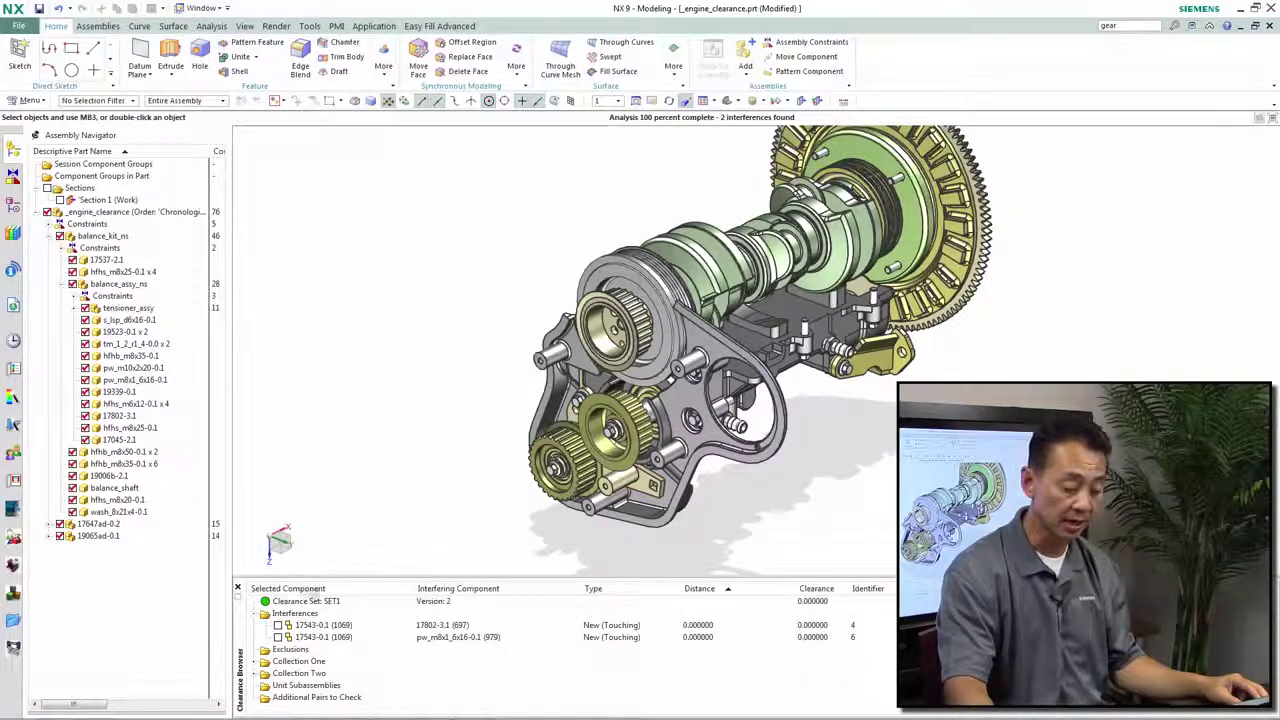
click(278, 637)
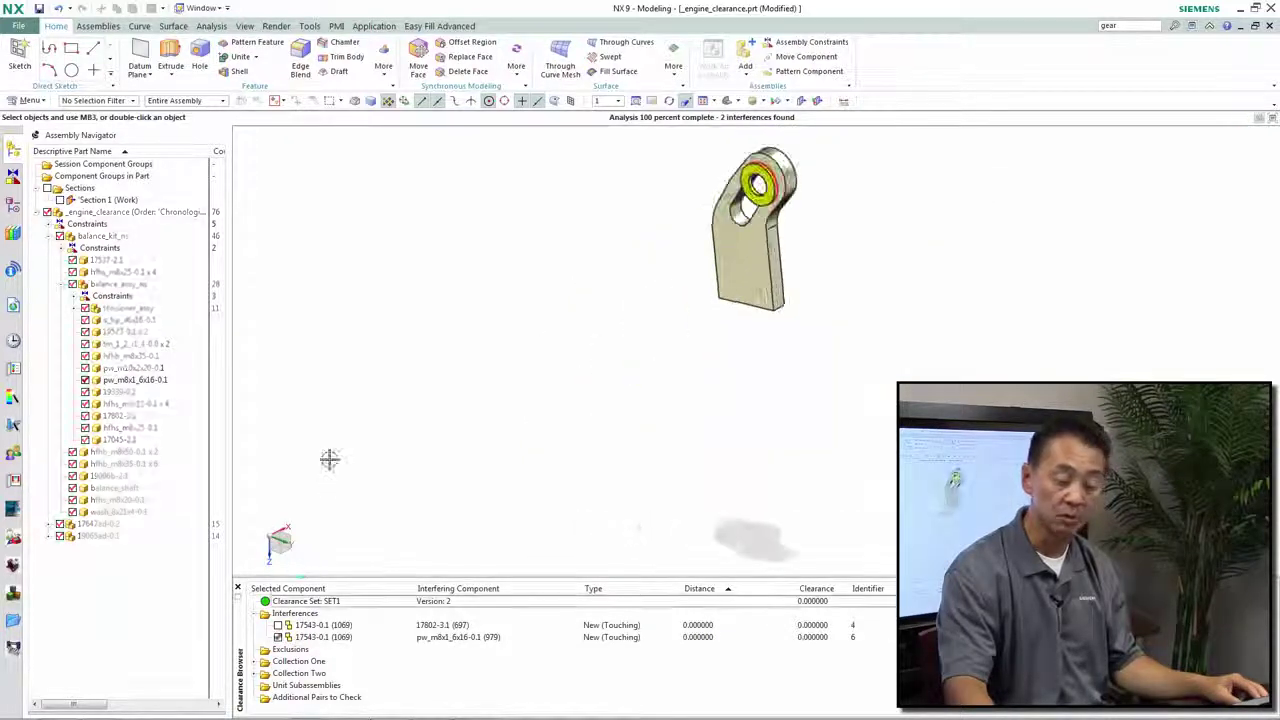